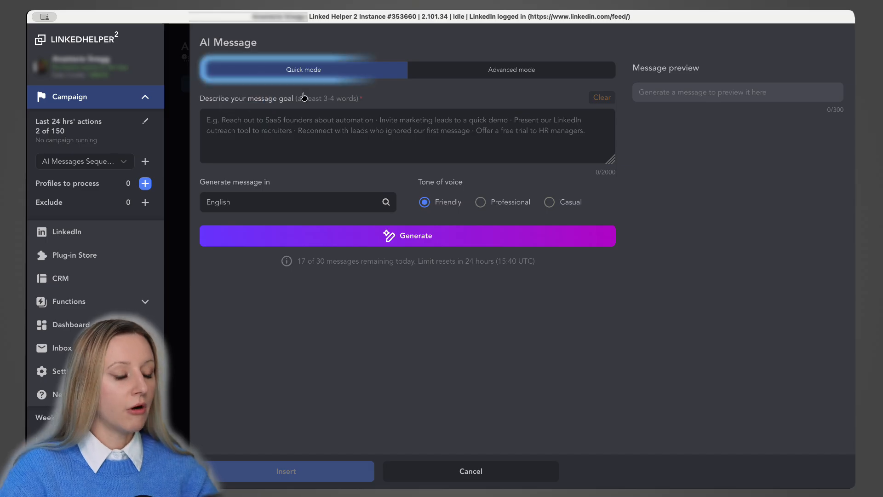
Enter the Quick mode goal "Connect with fellow SaaS professionals and start a warm conversation about automation so I can invite them to a product demo later".
{"action": "left_click", "coordinate": [453, 69]}
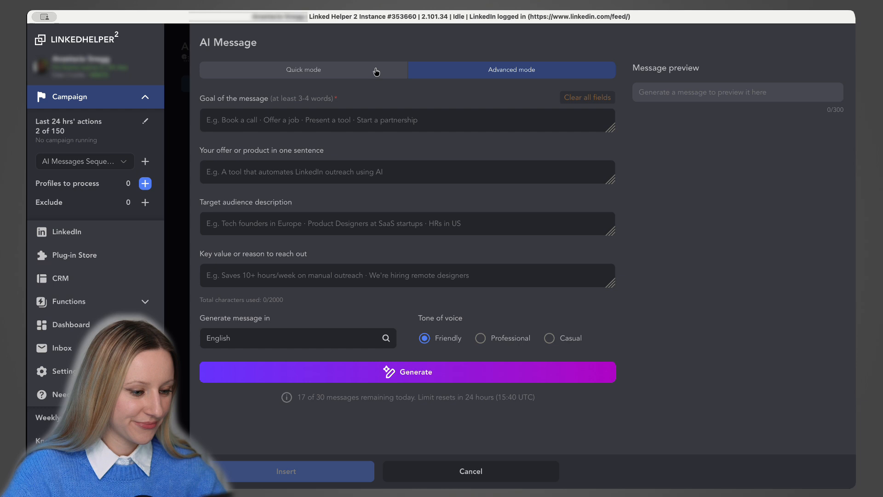
{"action": "left_click", "coordinate": [375, 71]}
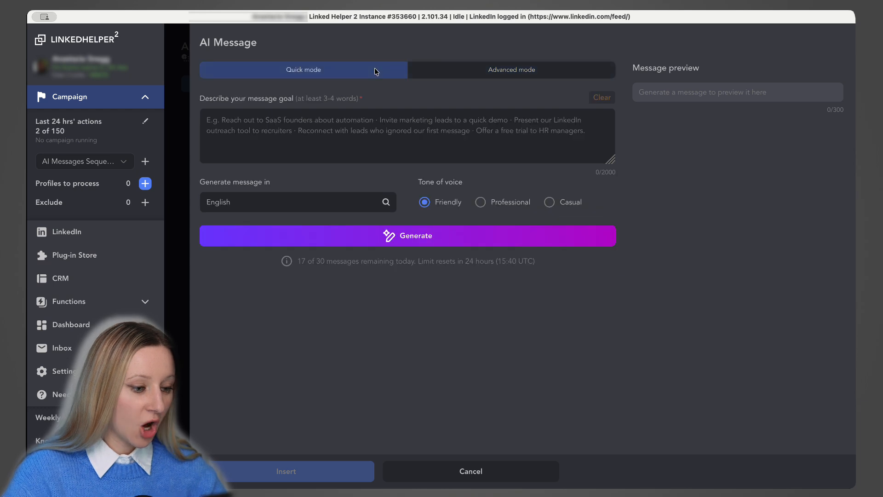
{"action": "left_click", "coordinate": [393, 132]}
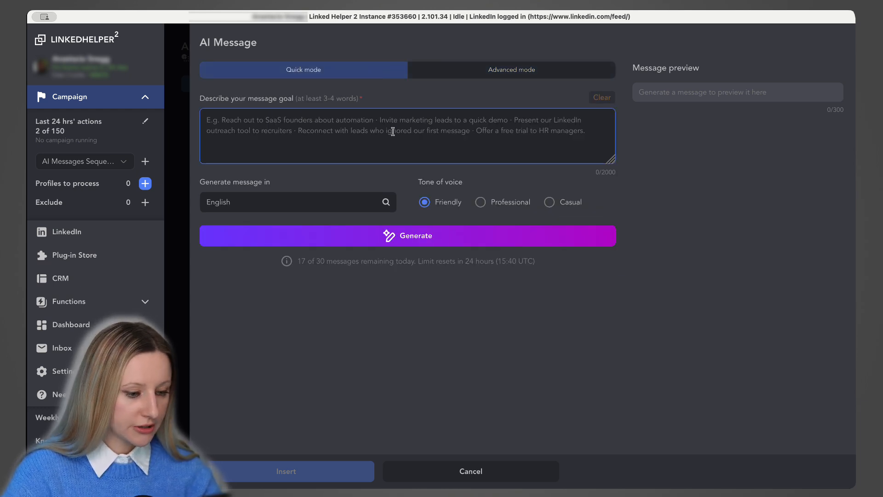
{"action": "type", "text": "Connect with"}
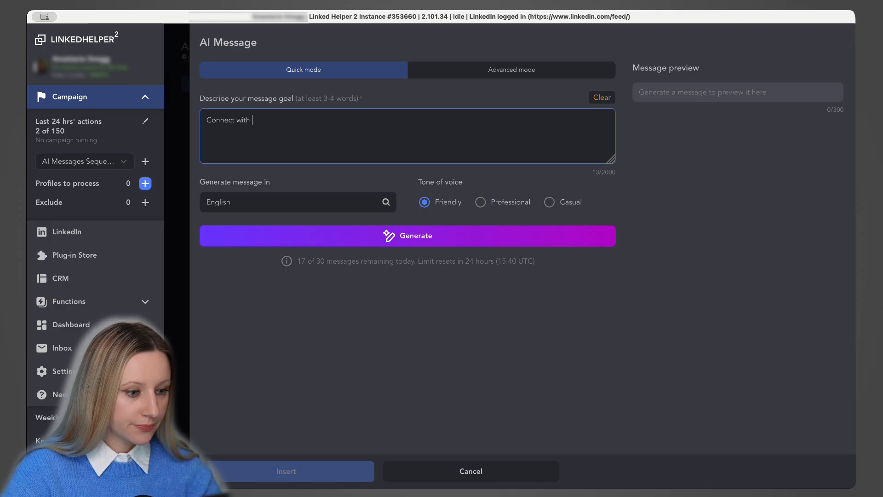
{"action": "type", "text": " fellow SaaS professionals and s"}
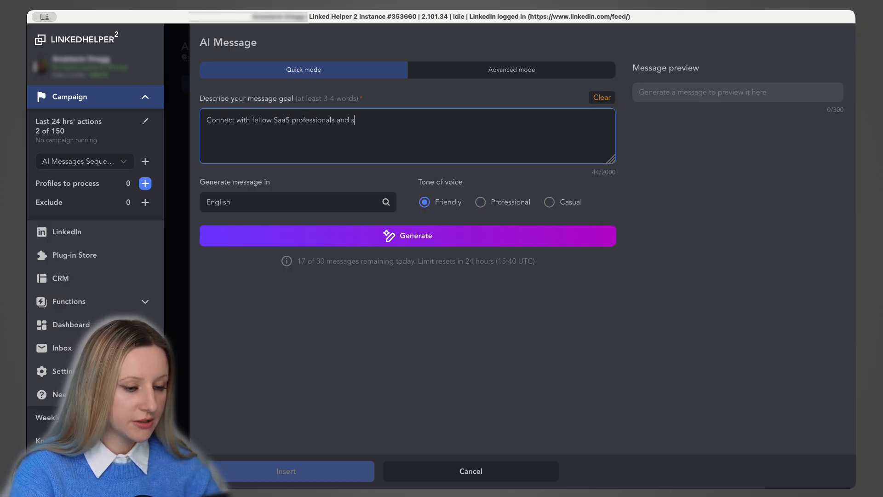
{"action": "type", "text": "versation about automation so I can in"}
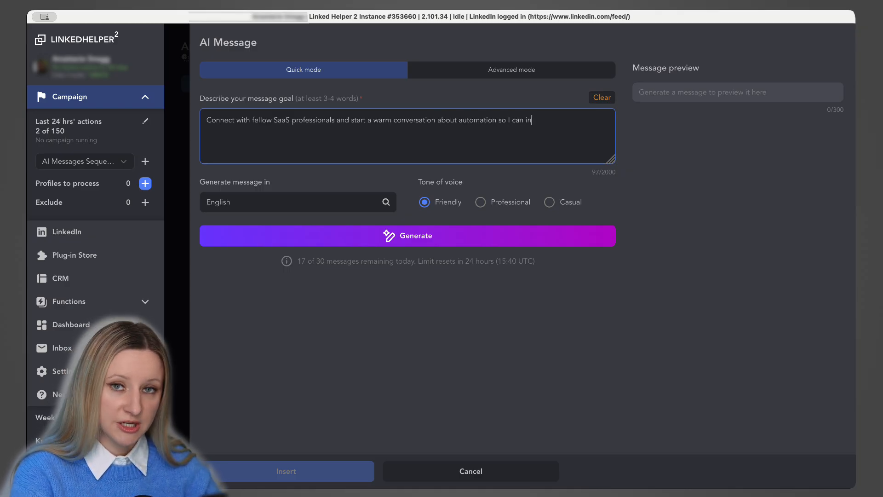
{"action": "type", "text": "to a product de"}
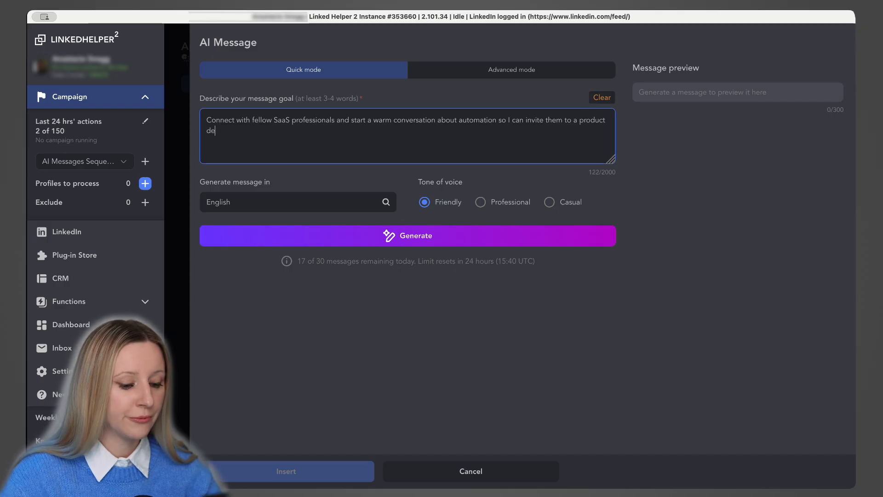
{"action": "type", "text": "mo later"}
Choose English as the language of the generated message and Friendly as its tone of voice.
{"action": "left_click", "coordinate": [325, 209]}
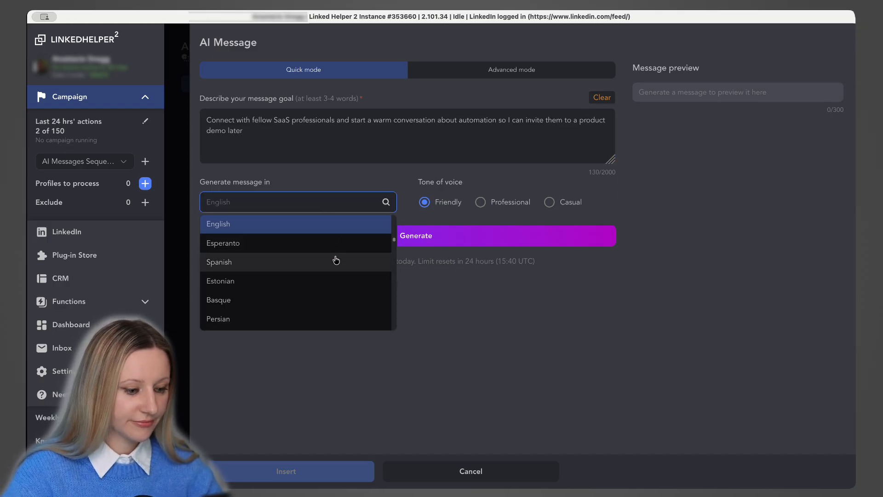
{"action": "scroll", "coordinate": [331, 267], "scroll_direction": "down", "scroll_amount": 10}
{"action": "type", "text": "eng"}
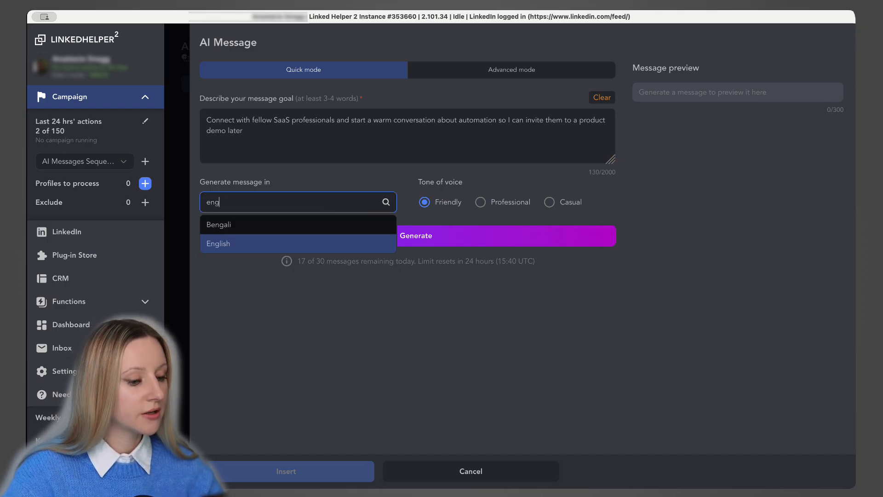
{"action": "left_click", "coordinate": [310, 251]}
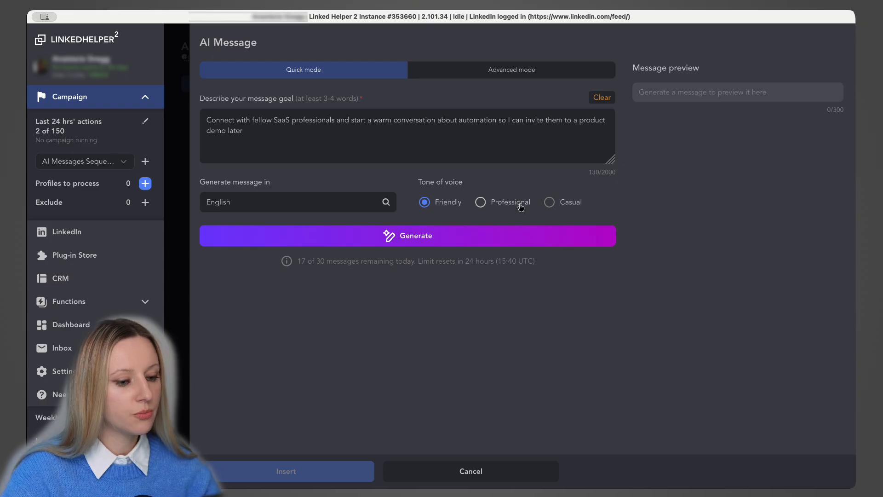
{"action": "left_click", "coordinate": [481, 202]}
{"action": "left_click", "coordinate": [578, 204]}
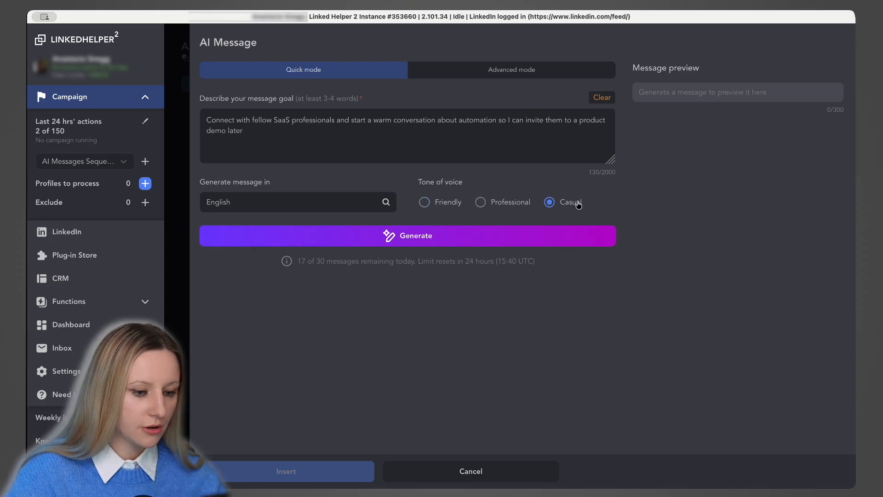
{"action": "left_click", "coordinate": [454, 204]}
Generate the AI message, regenerate it for another wording, and insert the result into the invitation template.
{"action": "left_click", "coordinate": [450, 242]}
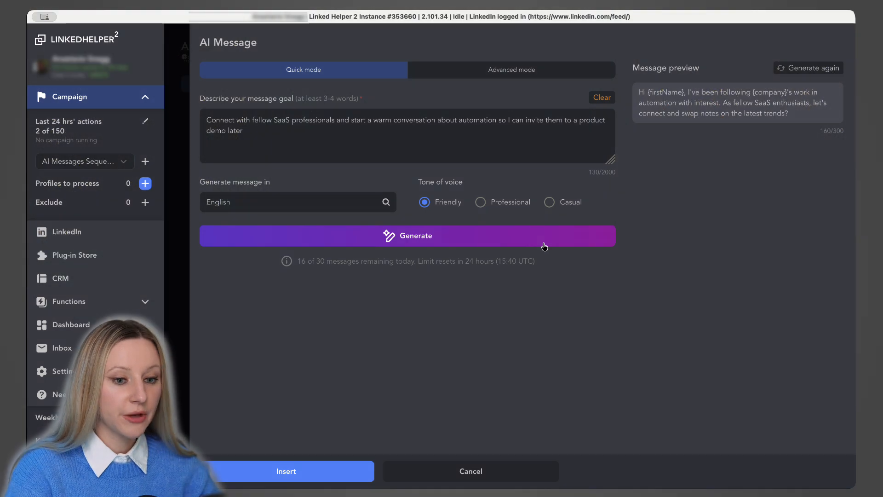
{"action": "left_click", "coordinate": [809, 69]}
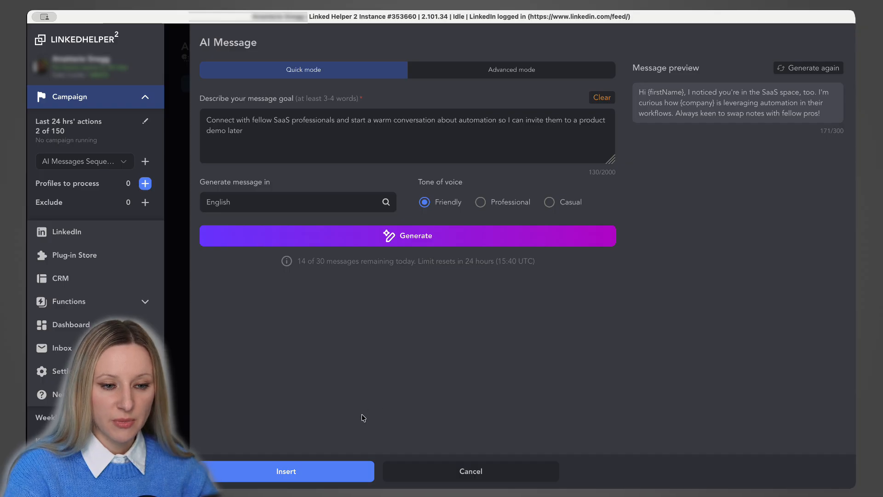
{"action": "left_click", "coordinate": [335, 473]}
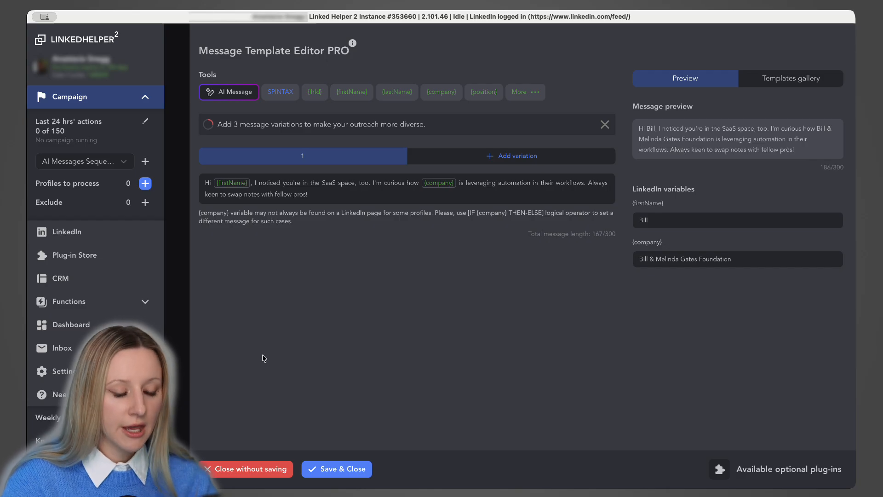
Create an empty second message variation and open the AI Message generator for it.
{"action": "left_click", "coordinate": [519, 157]}
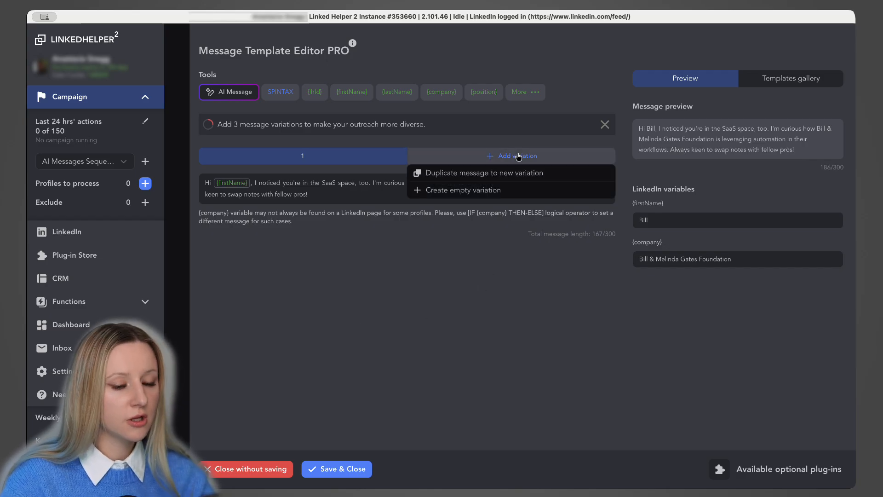
{"action": "left_click", "coordinate": [518, 157]}
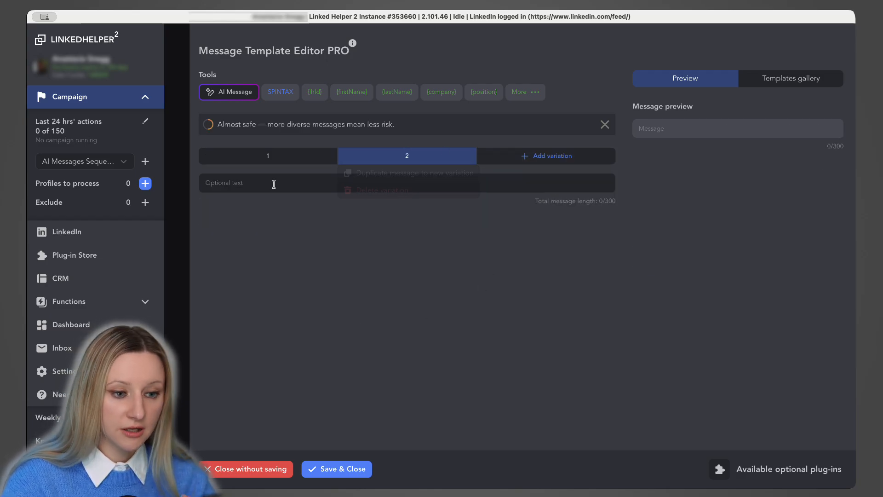
{"action": "left_click", "coordinate": [244, 185]}
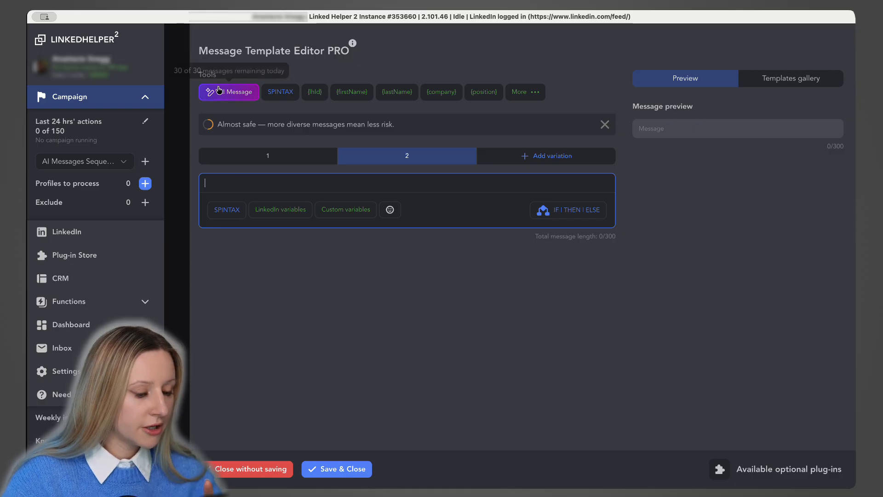
{"action": "left_click", "coordinate": [231, 99]}
{"action": "left_click", "coordinate": [230, 98]}
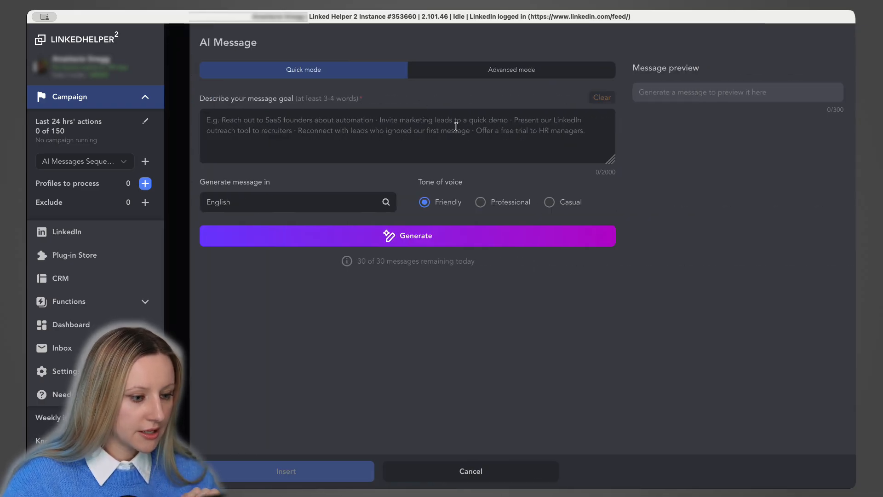
Enter the Advanced mode goal "Connect with fellow SaaS professionals and start a warm conversation about automation so I can invite them to a product demo later".
{"action": "left_click", "coordinate": [518, 69]}
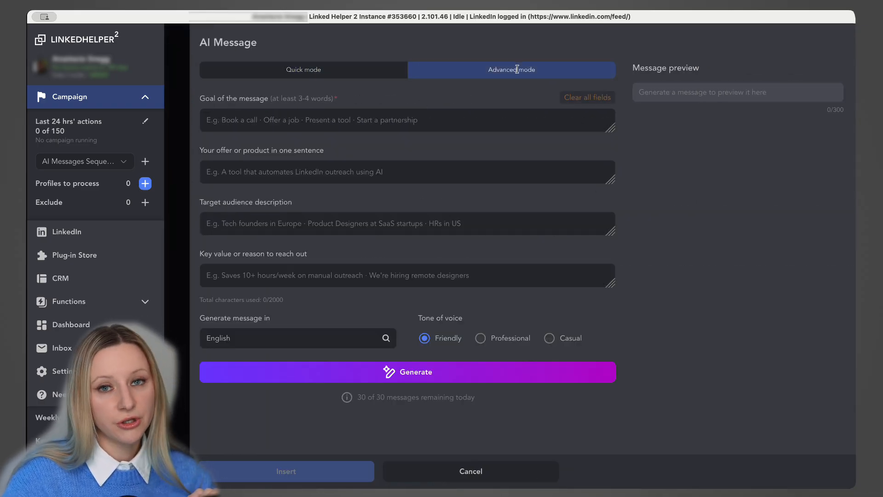
{"action": "left_click", "coordinate": [445, 123]}
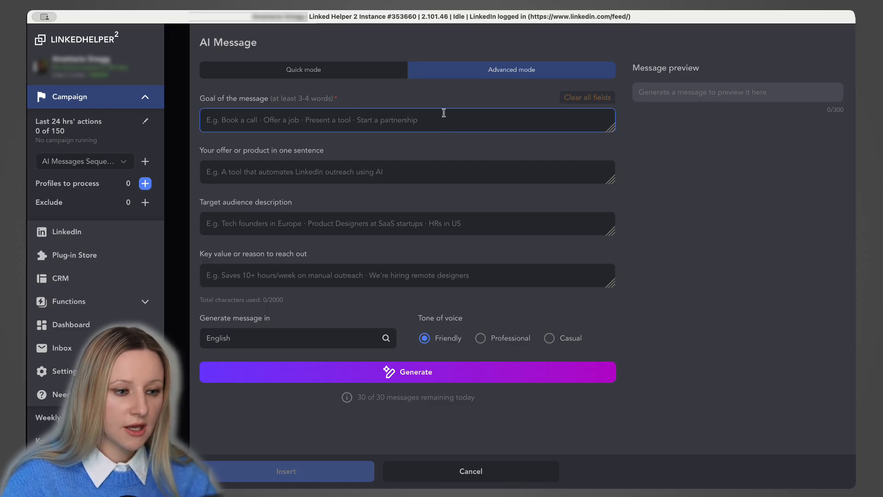
{"action": "type", "text": "Connect with fellow SaaS professionals and start a warm conversation about automation so I can invite them to a product demo later"}
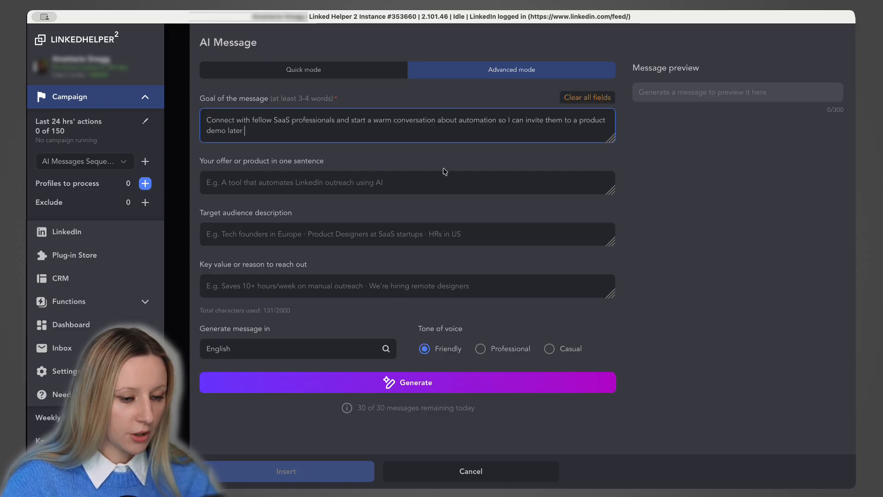
Describe the offer as "LinkedIn automation tool focused on safety and long-term account stability" and the audience as "B2B founders and sales leaders in SaaS companies".
{"action": "left_click", "coordinate": [420, 184]}
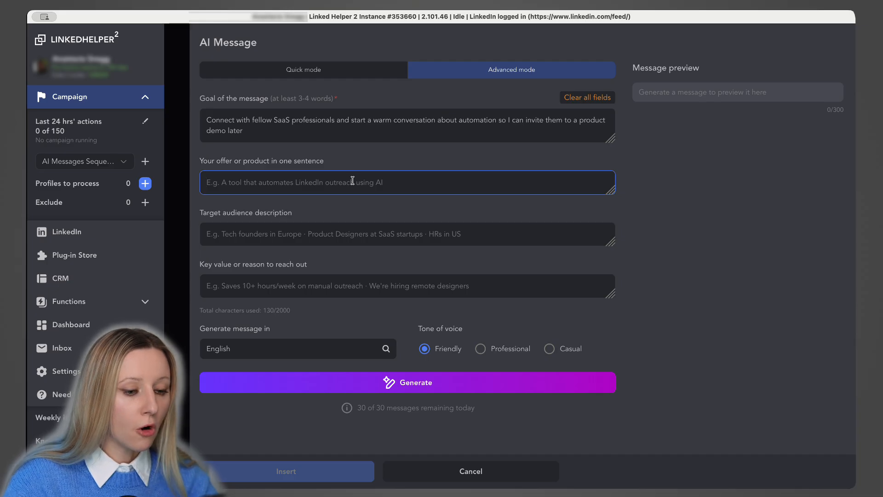
{"action": "type", "text": "LinkedIn autom"}
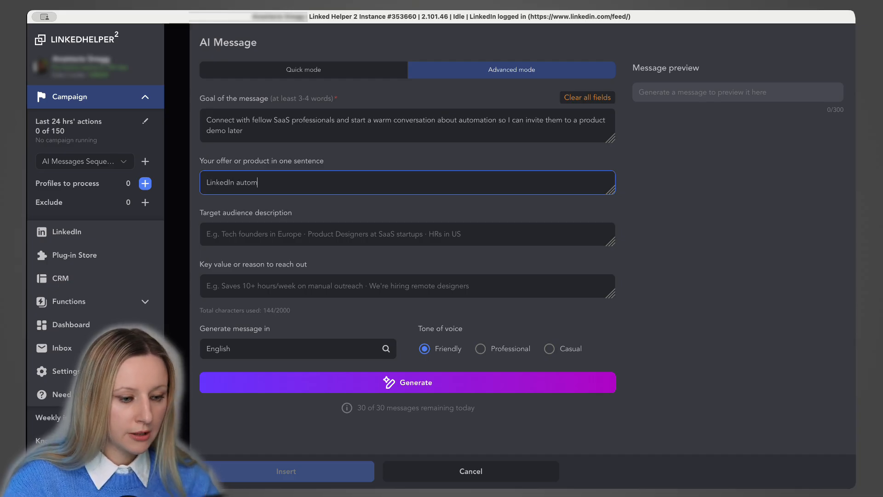
{"action": "type", "text": "ation tool focused on safety and long-term account stability"}
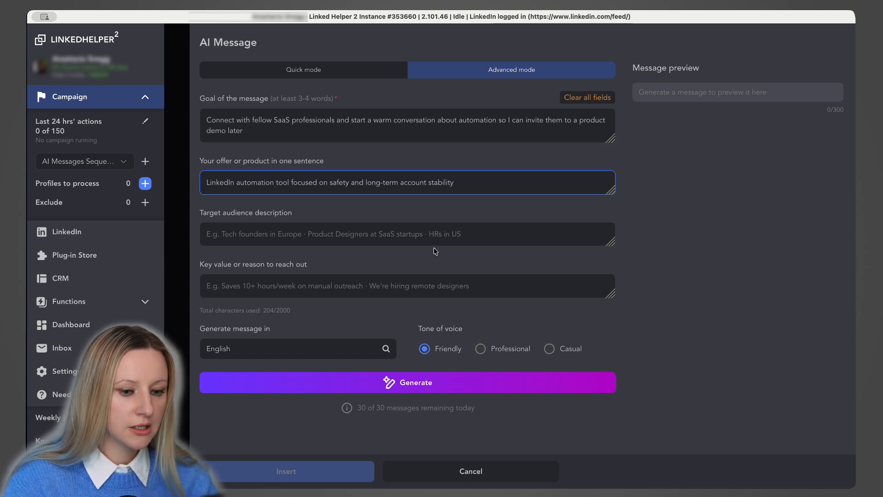
{"action": "left_click", "coordinate": [344, 237]}
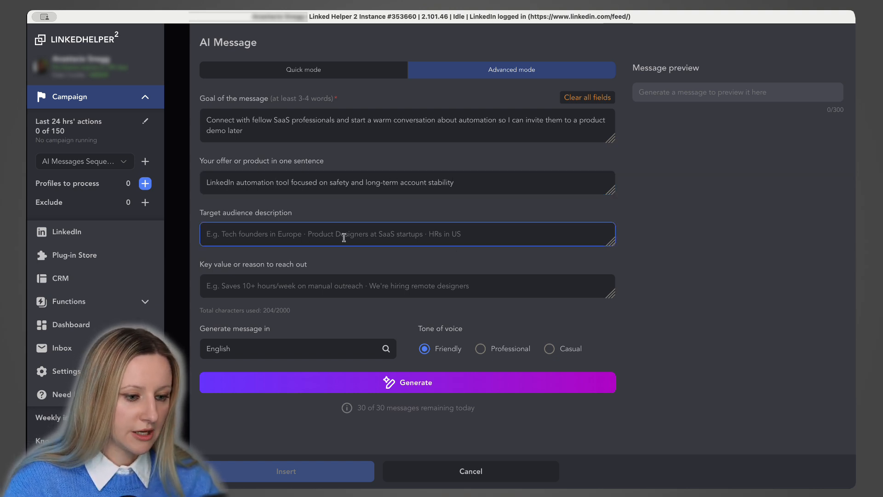
{"action": "type", "text": "B2B founders"}
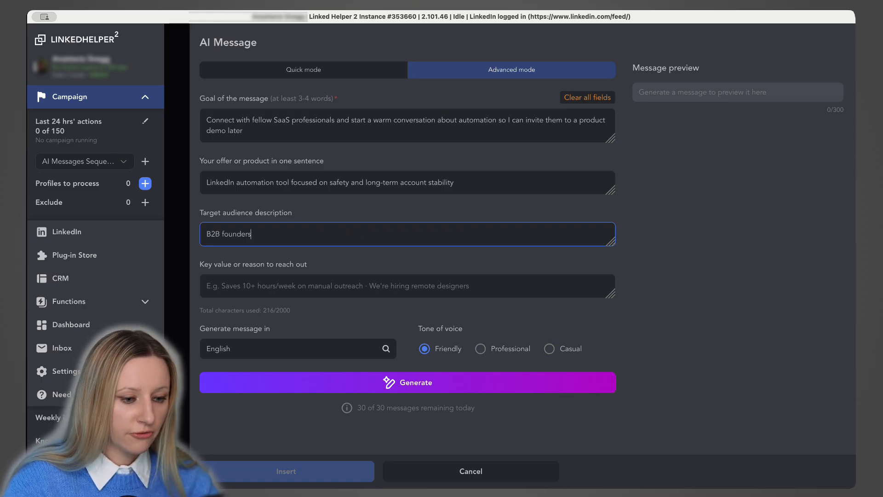
{"action": "type", "text": " and sales leaders in SaaS companies"}
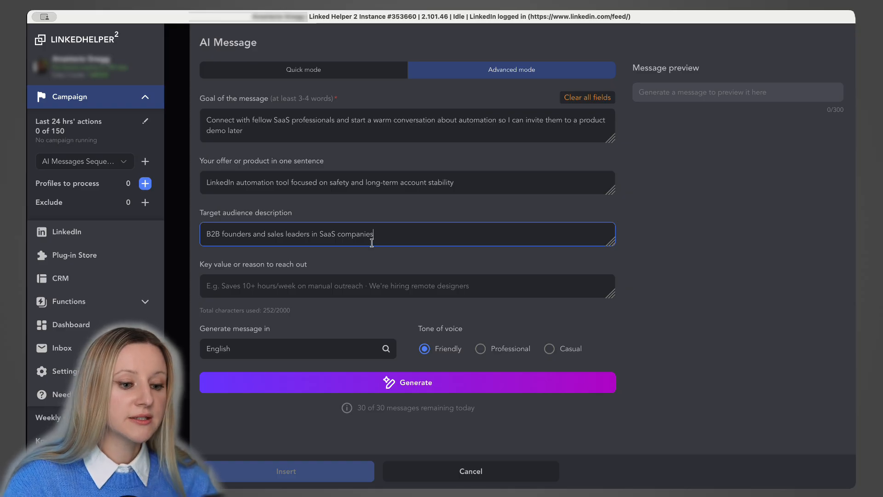
Enter "To help them scale outreach without bans, limits, or account restrictions" as the key value or reason to reach out.
{"action": "left_click", "coordinate": [239, 286]}
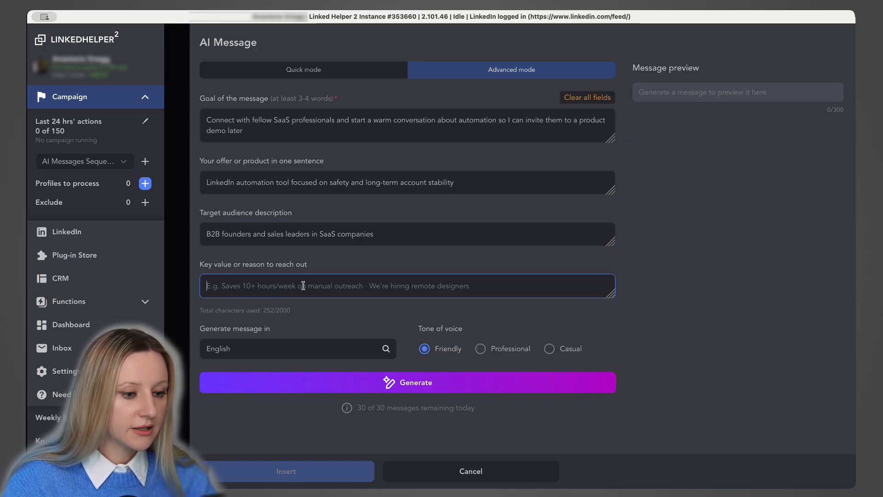
{"action": "type", "text": "T"}
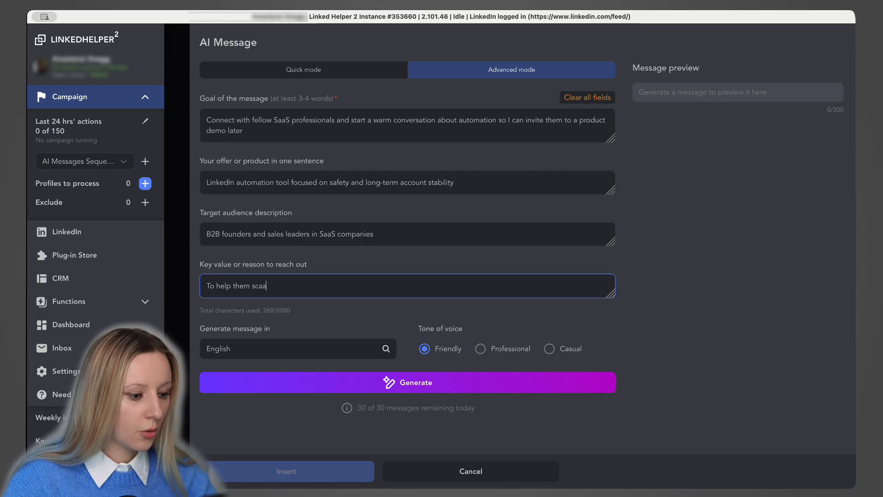
{"action": "type", "text": "o help them scale outreach without bans, limits, or account restrictions"}
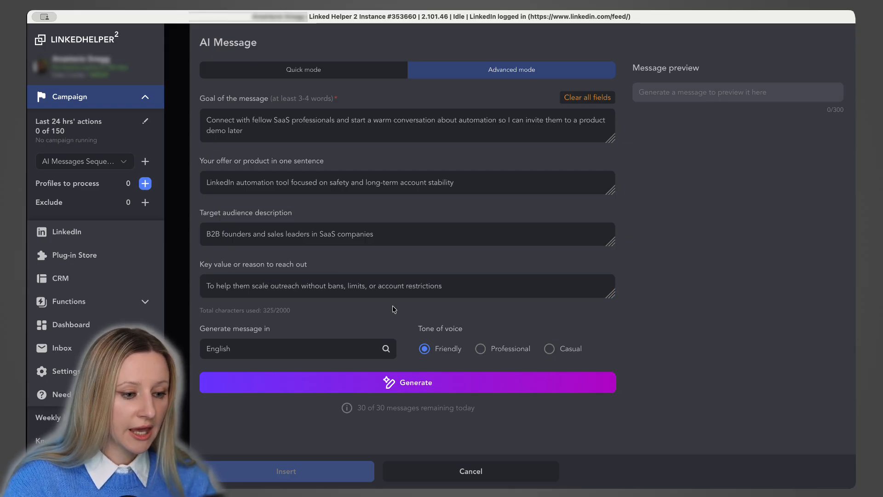
Keep English as the message language, set the tone of voice to Casual, and generate the second variation's message.
{"action": "left_click", "coordinate": [347, 350]}
{"action": "left_click", "coordinate": [352, 320]}
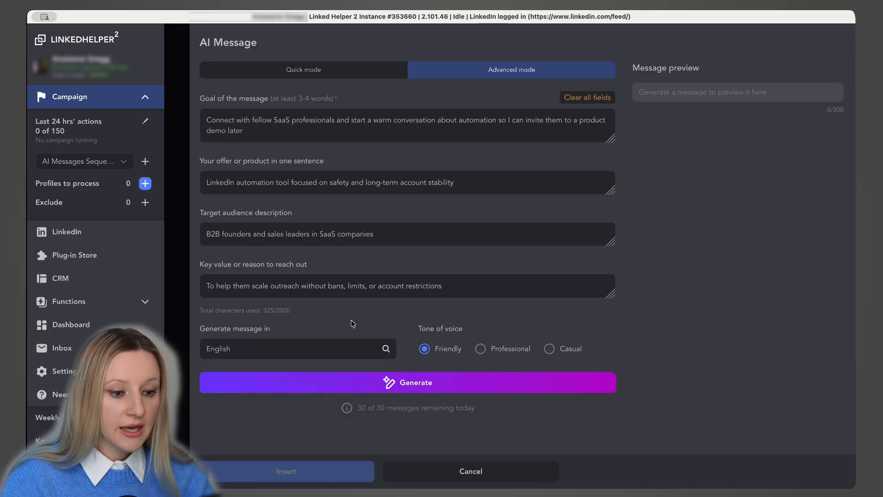
{"action": "left_click", "coordinate": [480, 348]}
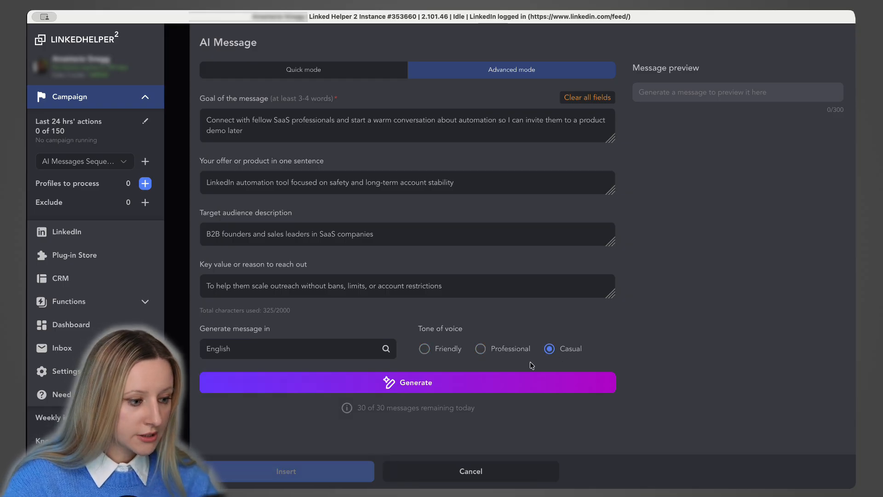
{"action": "left_click", "coordinate": [450, 385]}
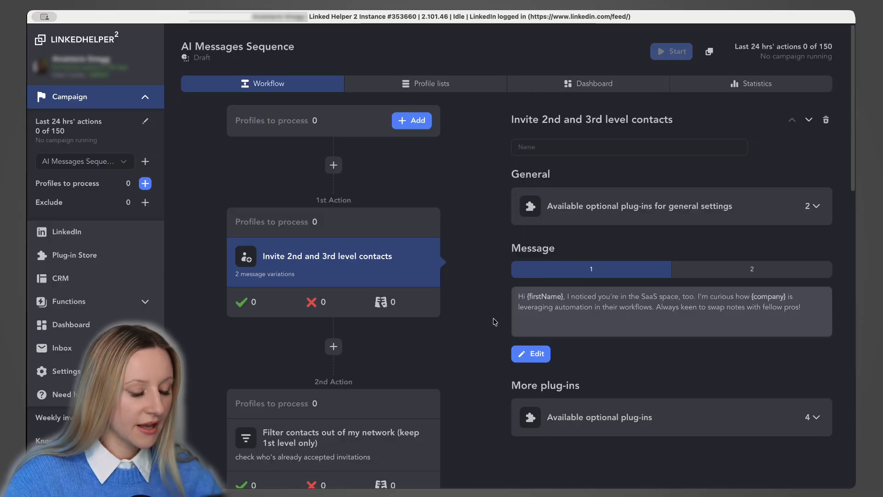
In the follow-up message action's template, generate an AI message with the goal "Write a short thank-you message after someone accepts a LinkedIn connection.".
{"action": "scroll", "coordinate": [493, 321], "scroll_direction": "down", "scroll_amount": 8}
{"action": "left_click", "coordinate": [430, 267]}
{"action": "left_click", "coordinate": [531, 257]}
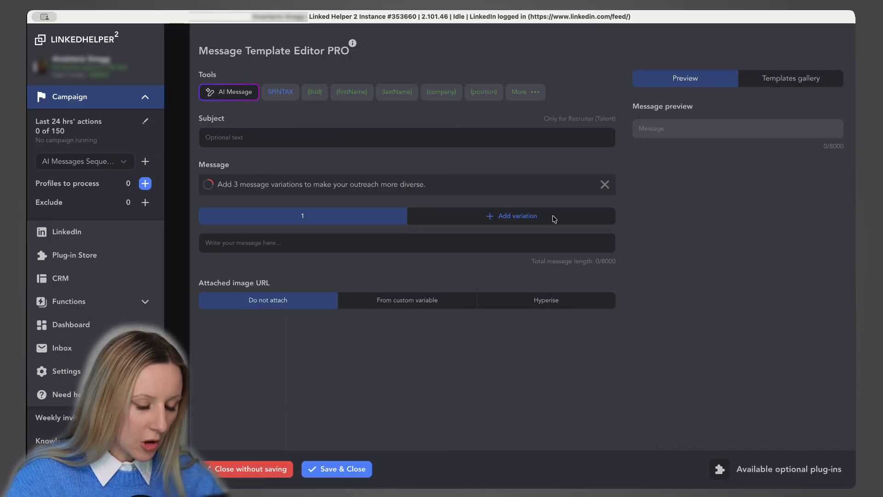
{"action": "left_click", "coordinate": [230, 90]}
{"action": "type", "text": "Write a short thank-you message after someone accepts a LinkedIn connection."}
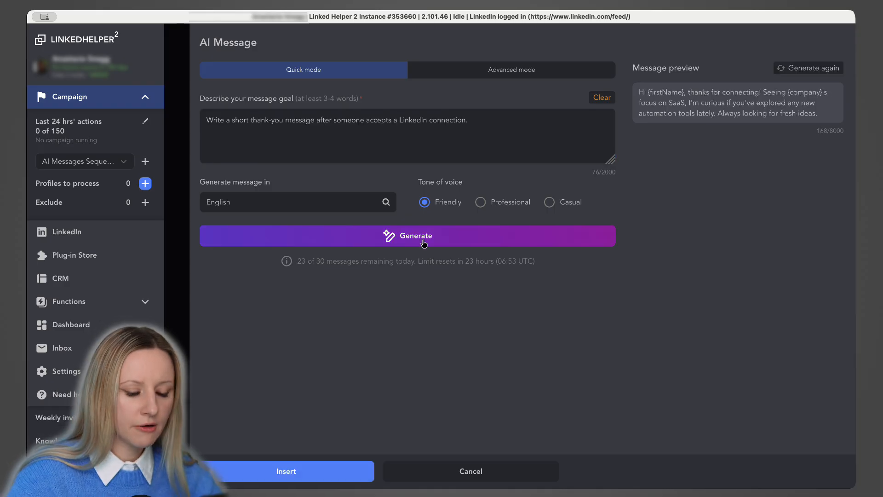
Append "no variables here" to the thank-you message's goal, regenerate and insert the message, and add another variation.
{"action": "left_click", "coordinate": [489, 120]}
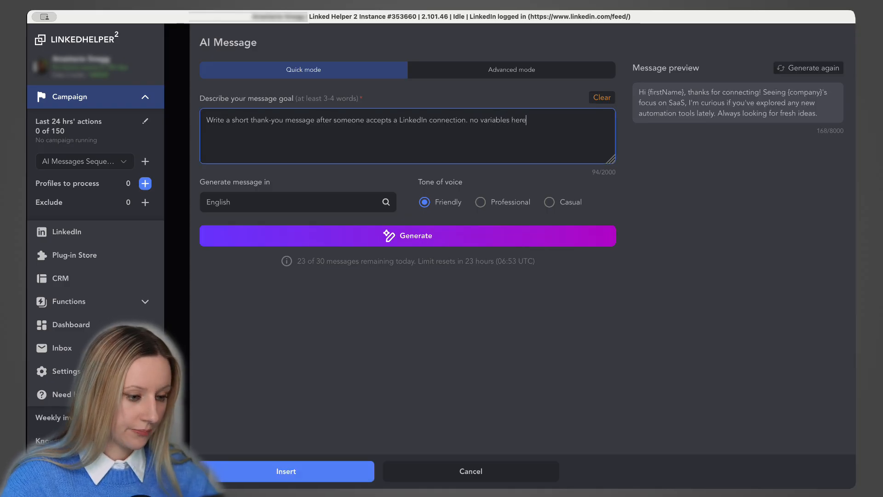
{"action": "left_click", "coordinate": [401, 238]}
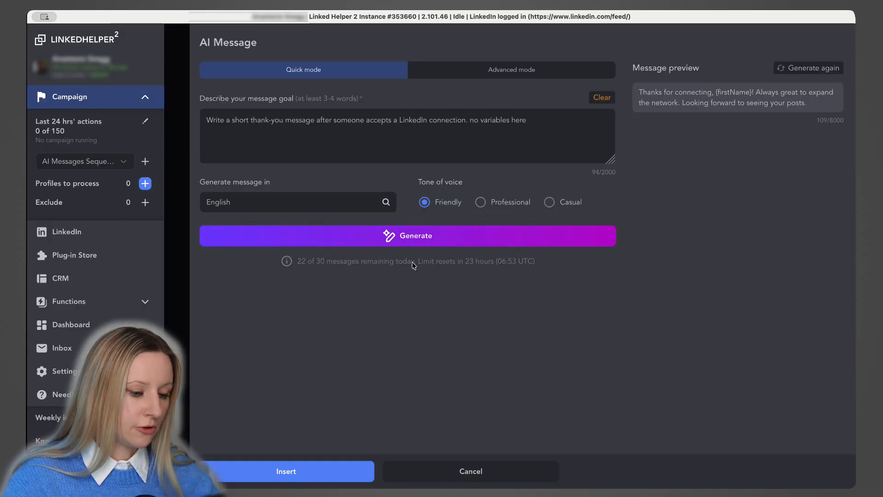
{"action": "left_click", "coordinate": [330, 467]}
{"action": "left_click", "coordinate": [512, 216]}
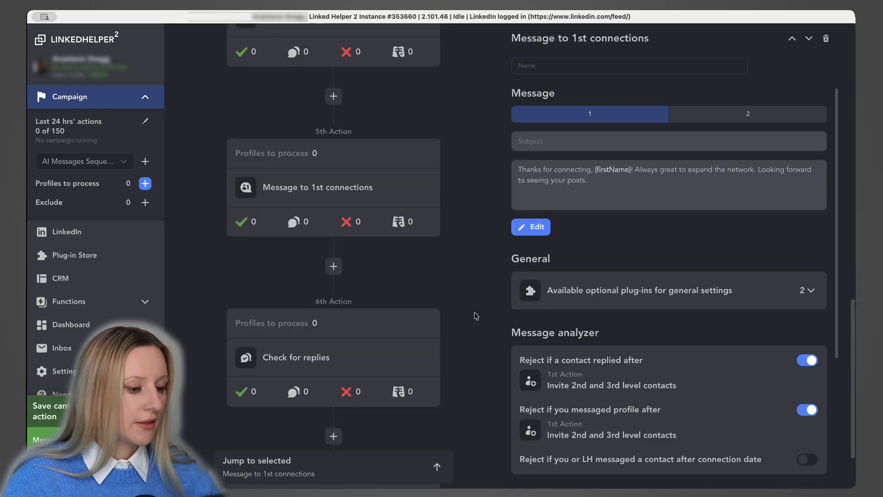
In the 5th action's message template, add an empty variation, generate its AI message in a Professional tone, and save the template.
{"action": "left_click", "coordinate": [416, 179]}
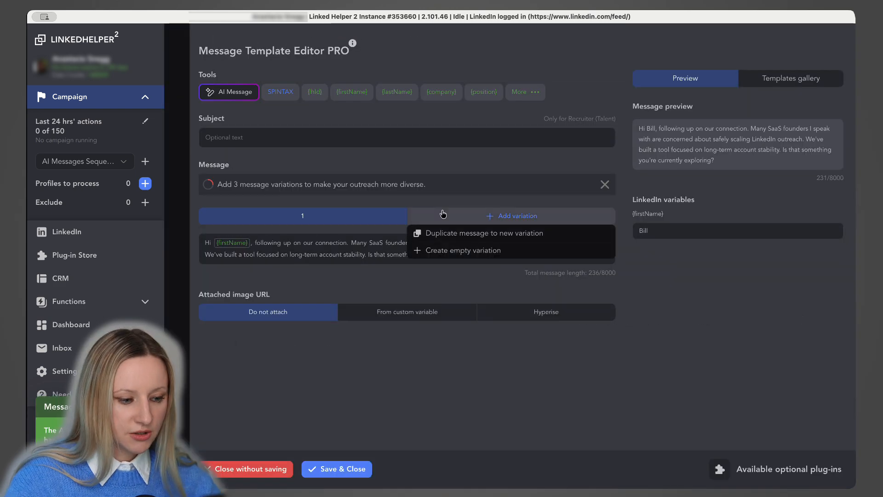
{"action": "left_click", "coordinate": [463, 250]}
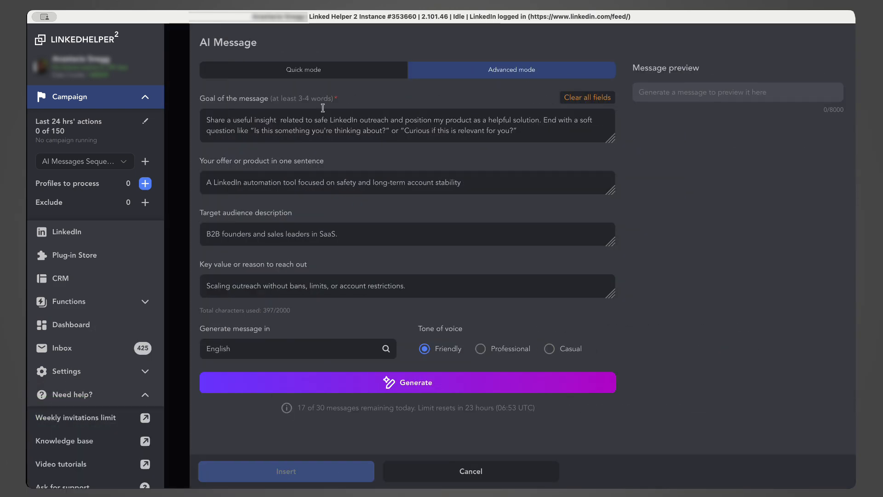
{"action": "left_click", "coordinate": [512, 349]}
{"action": "left_click", "coordinate": [515, 389]}
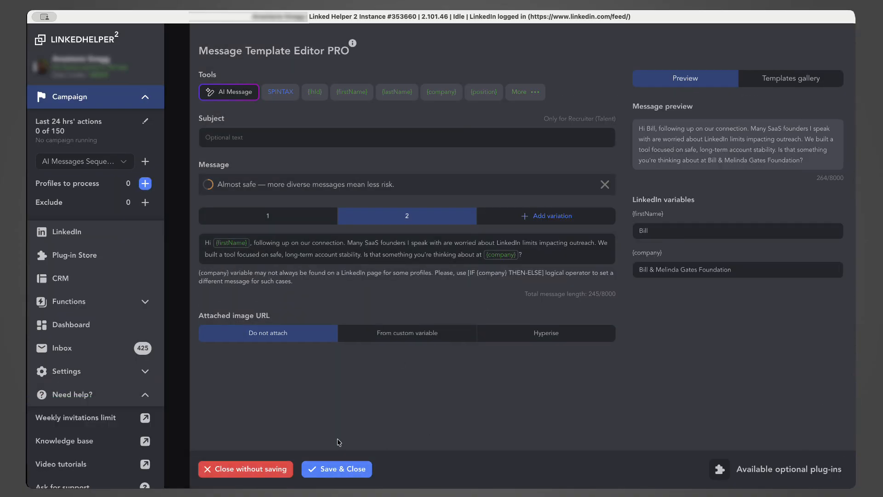
{"action": "left_click", "coordinate": [340, 467]}
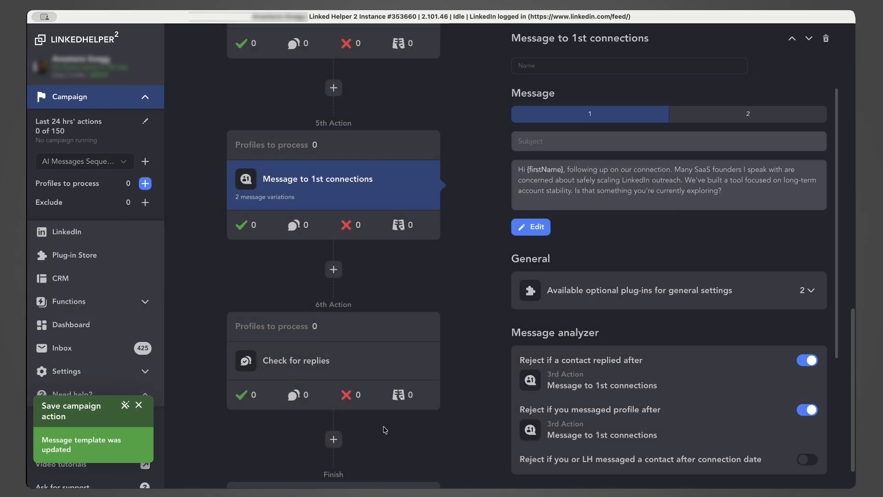
Add a Message to 1st connections action after the campaign's last reply check and open its message template.
{"action": "left_click", "coordinate": [335, 398]}
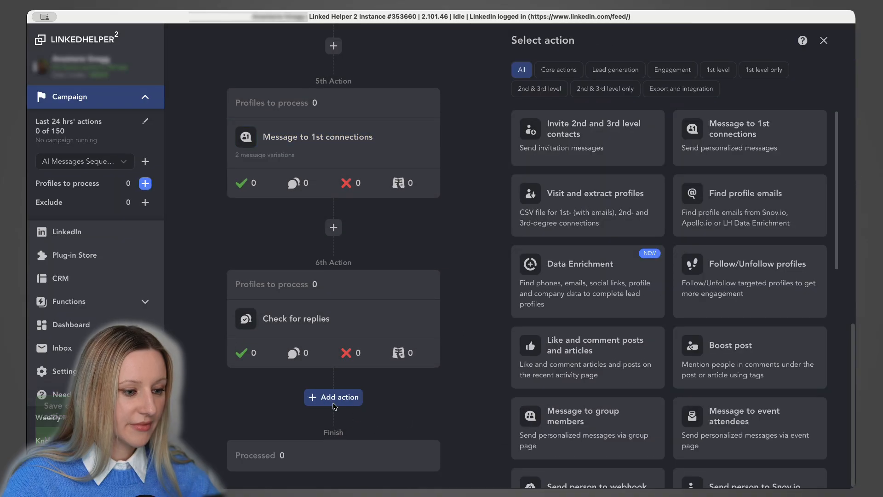
{"action": "left_click", "coordinate": [732, 152]}
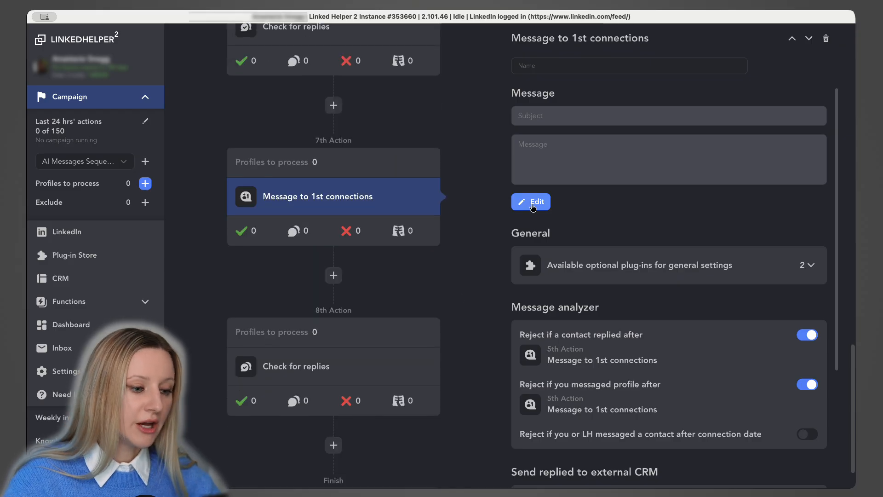
{"action": "left_click", "coordinate": [532, 202]}
Generate an AI reminder without pressure or guilt about the tool for safe B2B SaaS LinkedIn outreach, ending with a very soft CTA.
{"action": "left_click", "coordinate": [232, 90]}
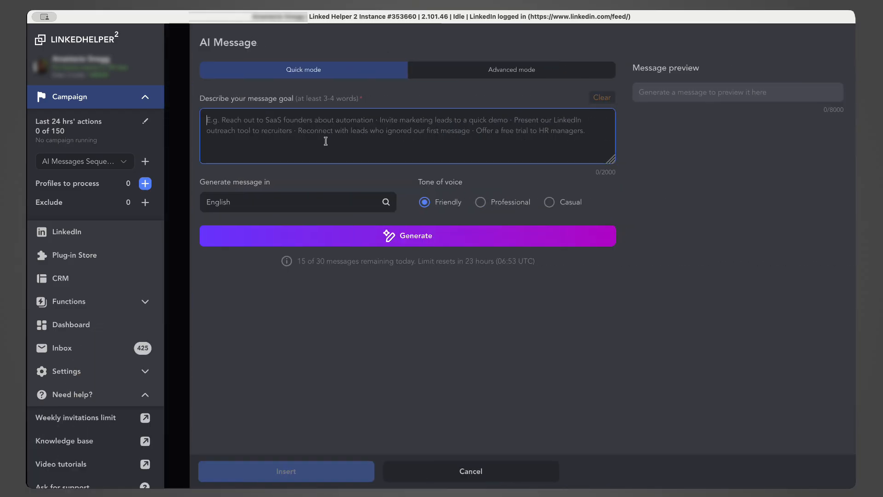
{"action": "type", "text": "Gently remind them about the conversation without pressure or guilt.  Context: I previously mentioned a tool that helps B2B SaaS teams scale LinkedIn outreach safely and avoid bans or restrictions.  End with a very soft CTA like \"Happy to share if helpful\" or \"Let me know if it makes sense.\""}
{"action": "left_click", "coordinate": [427, 237]}
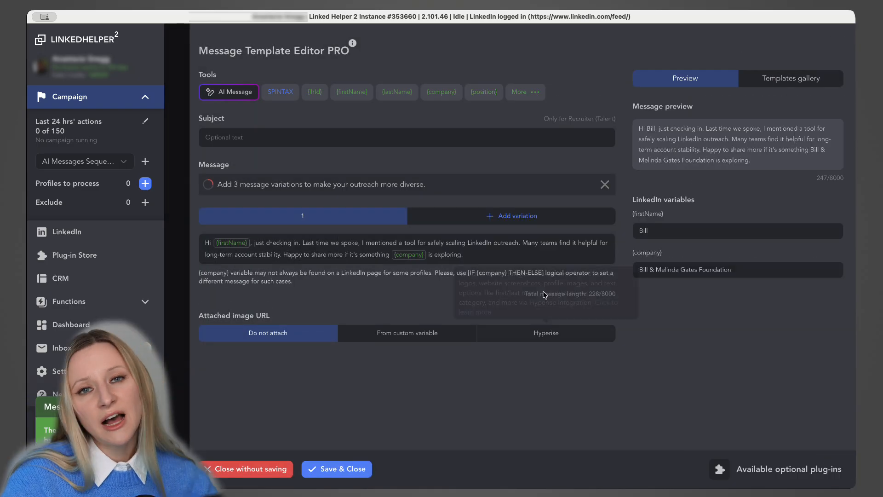
Add a second variation to the reminder, generate it from the same goal in a Casual tone, and insert it.
{"action": "left_click", "coordinate": [496, 219]}
{"action": "left_click", "coordinate": [224, 92]}
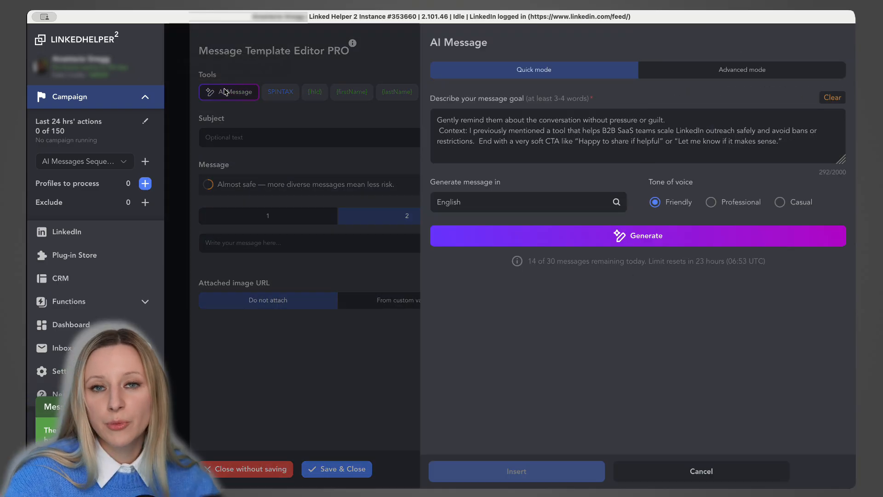
{"action": "left_click", "coordinate": [550, 202]}
{"action": "left_click", "coordinate": [492, 237]}
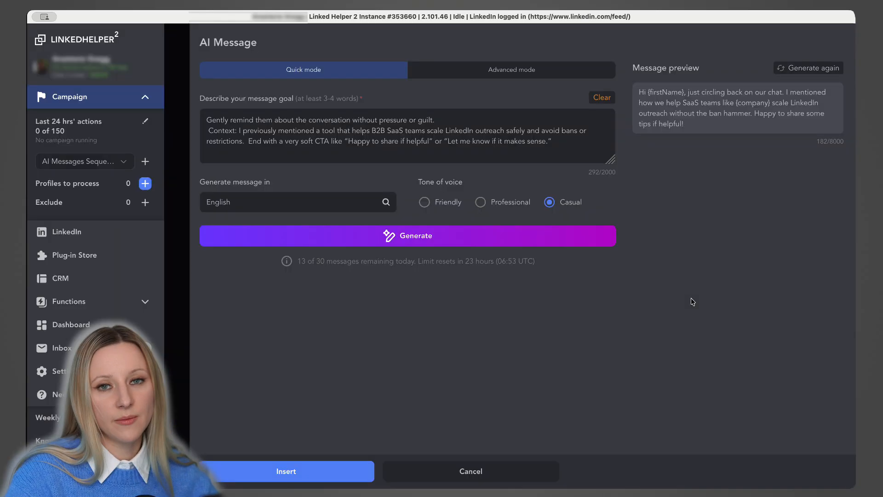
{"action": "left_click", "coordinate": [339, 468]}
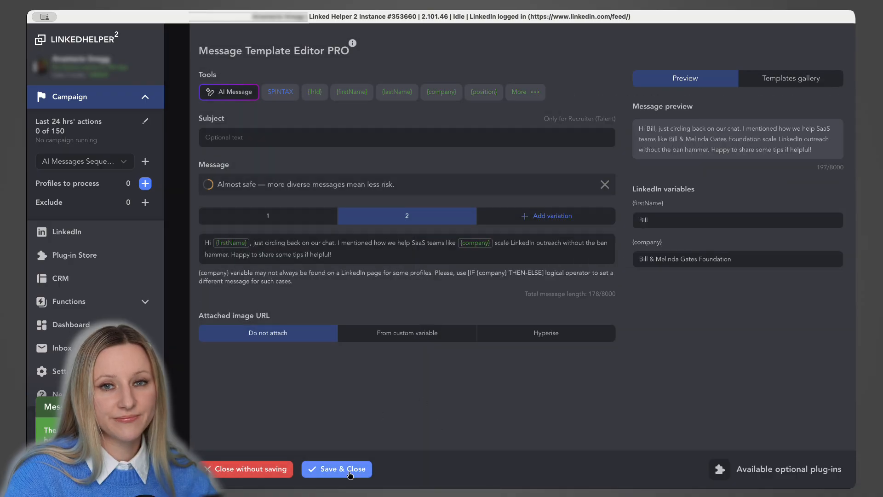